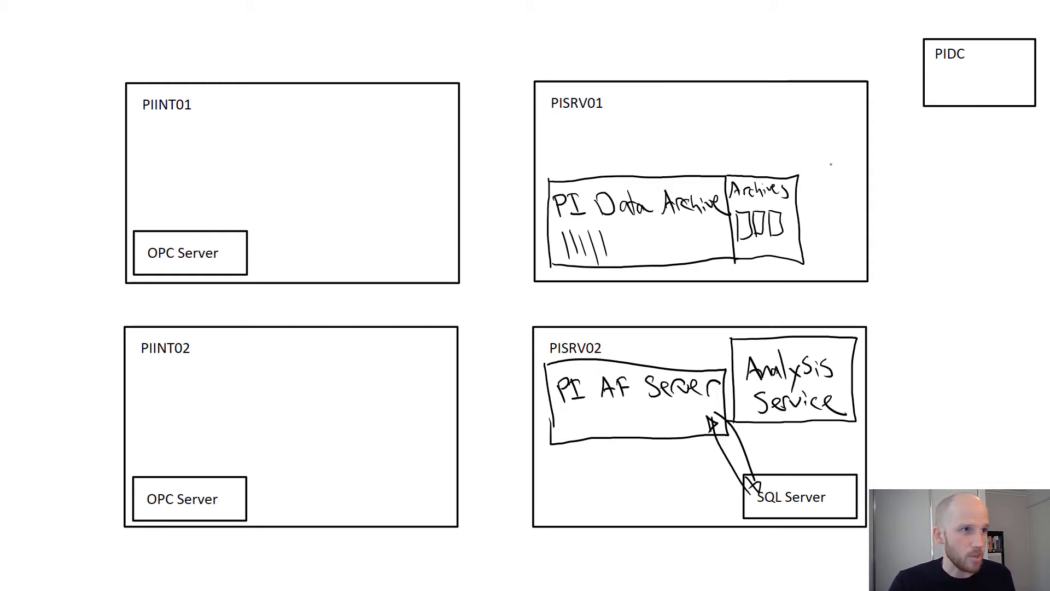
Draw a circular arrow beside the Archives box and label the new box PIBackup.
mouse_move(815, 152)
left_mouse_down()
mouse_move(812, 179)
mouse_move(824, 164)
left_mouse_up()
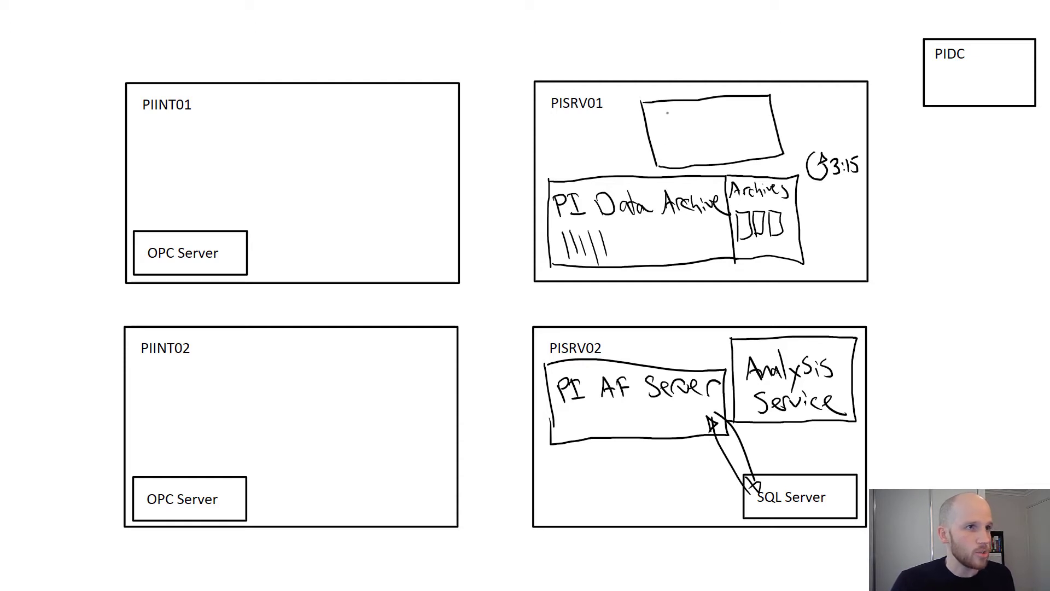
mouse_move(660, 103)
left_mouse_down()
mouse_move(656, 121)
mouse_move(671, 110)
mouse_move(720, 117)
left_mouse_up()
left_click_drag(718, 110, 724, 115)
left_click_drag(724, 124, 729, 113)
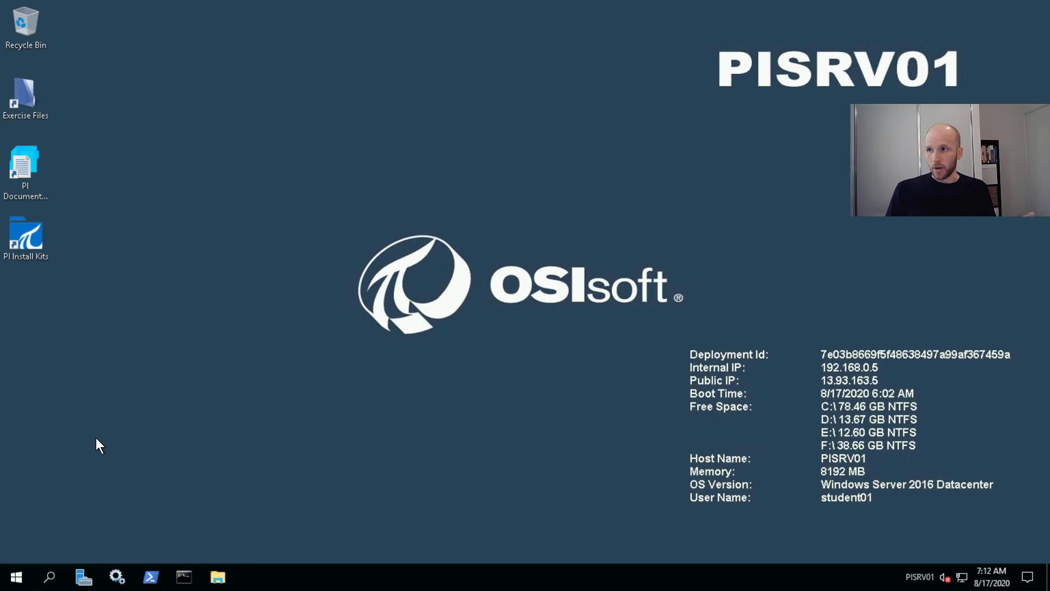
Launch PI SMT, select PISRV01 and open Operation > Backups, which shows no history.
left_click(17, 581)
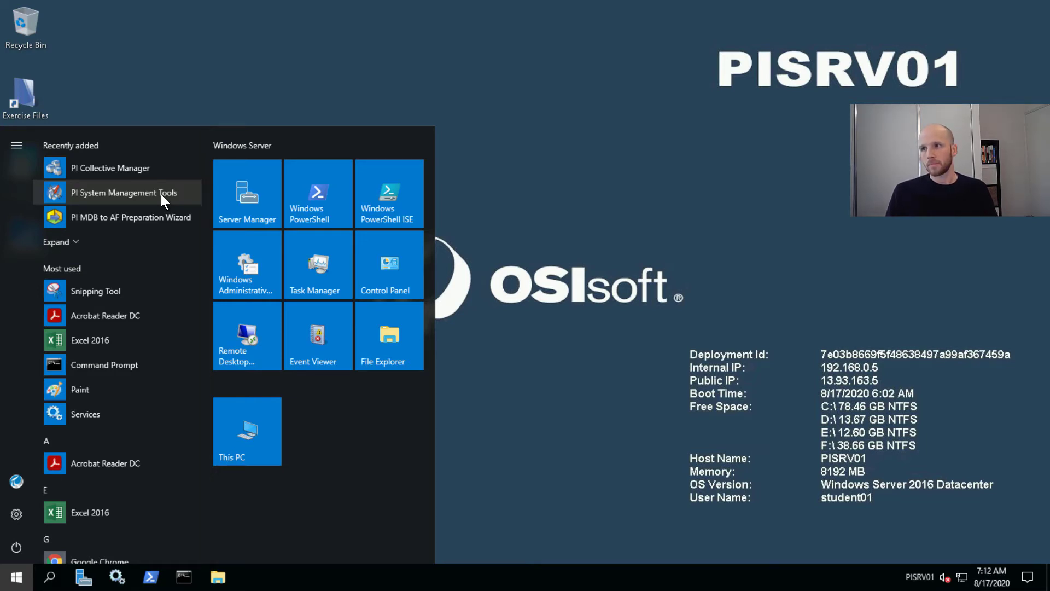
left_click(161, 195)
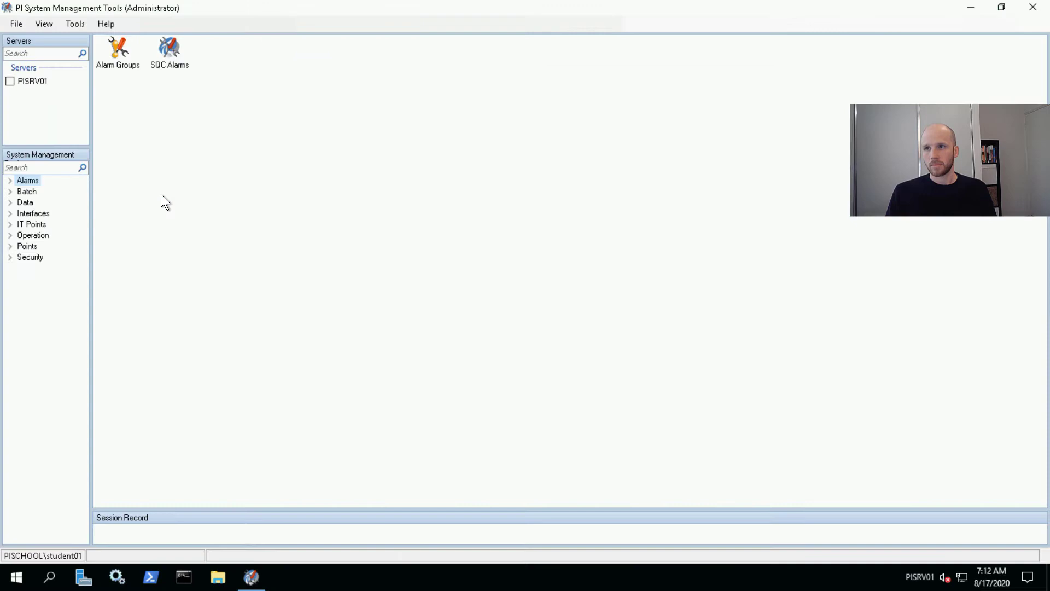
left_click(10, 81)
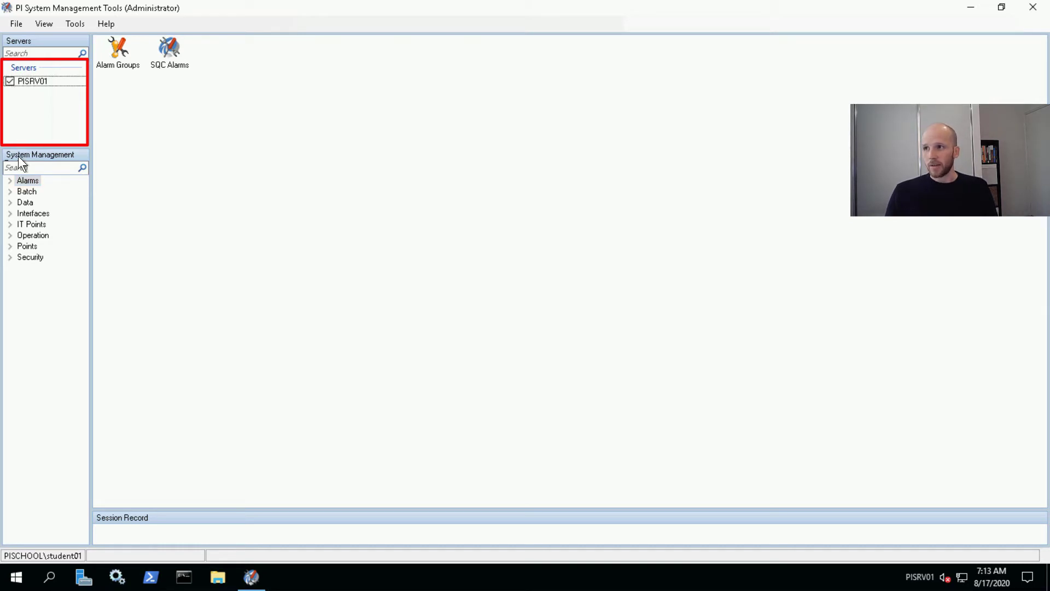
left_click(10, 236)
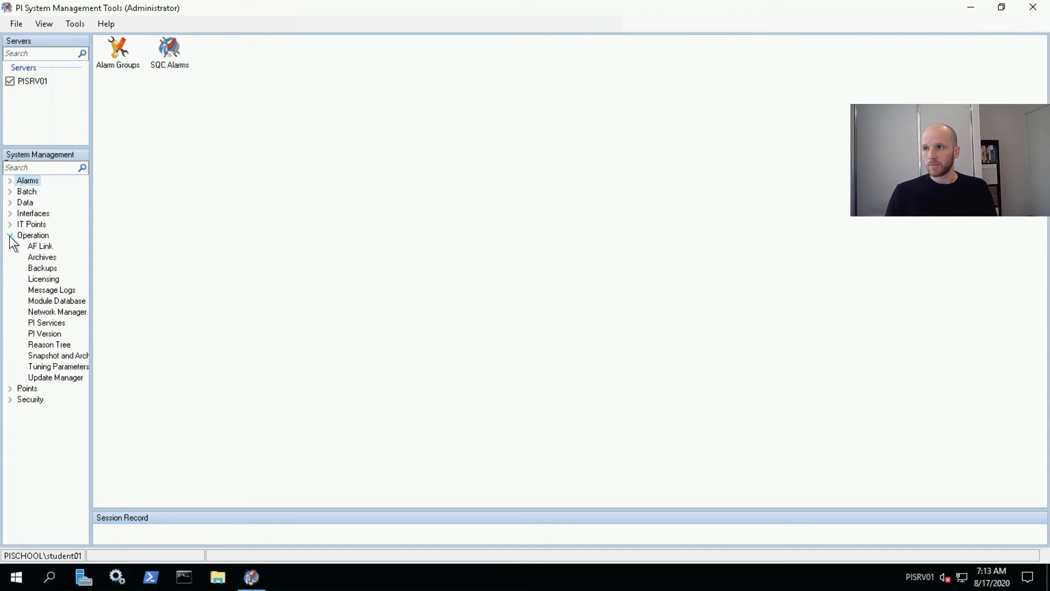
left_click(42, 268)
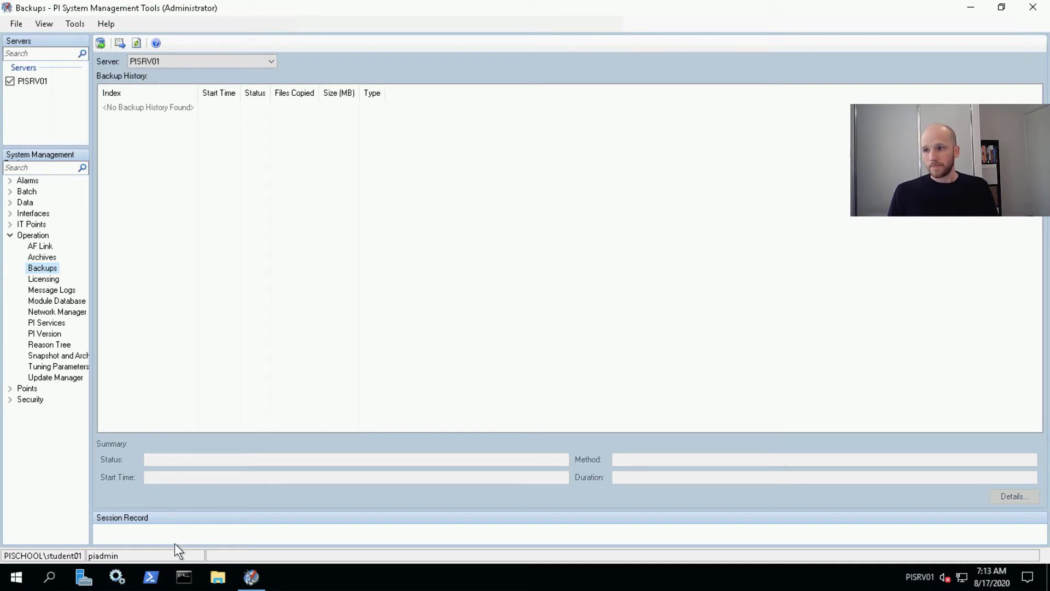
In a Command Prompt, switch to drive D, cd %piserver% and list its folders with dir.
left_click(185, 582)
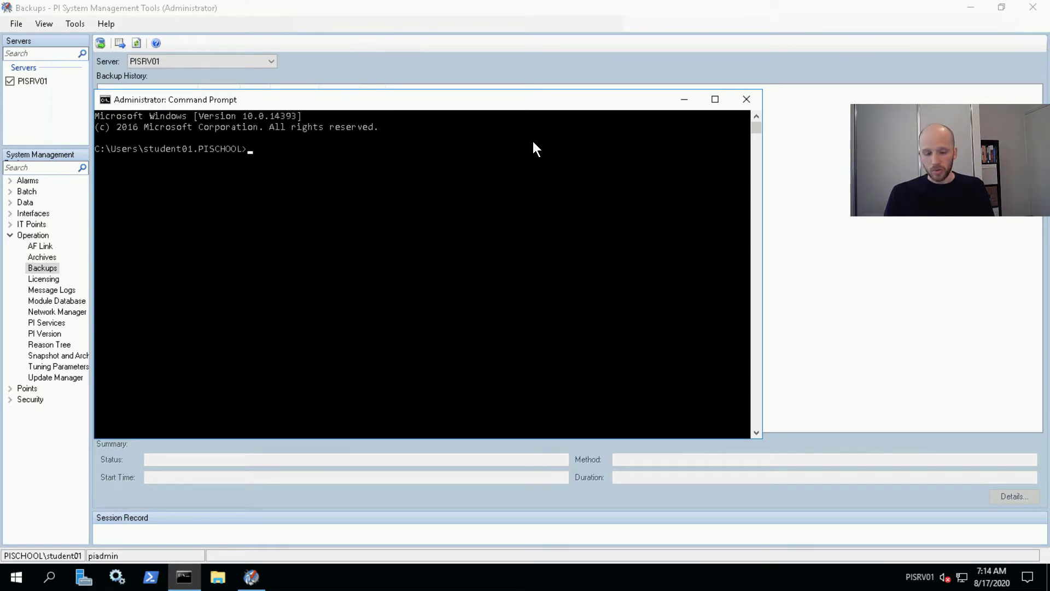
type("d:")
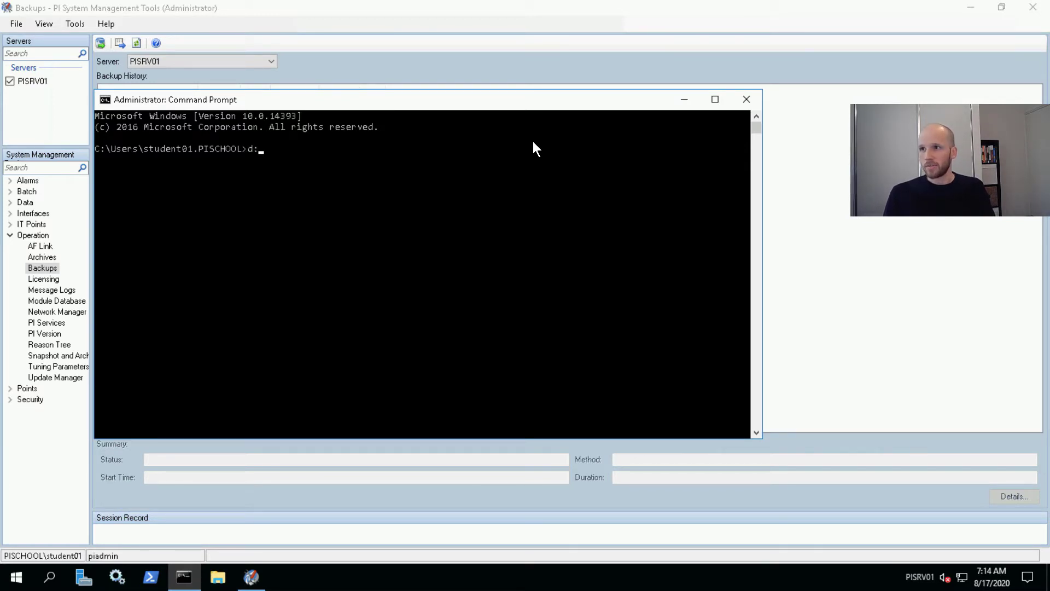
key("Return")
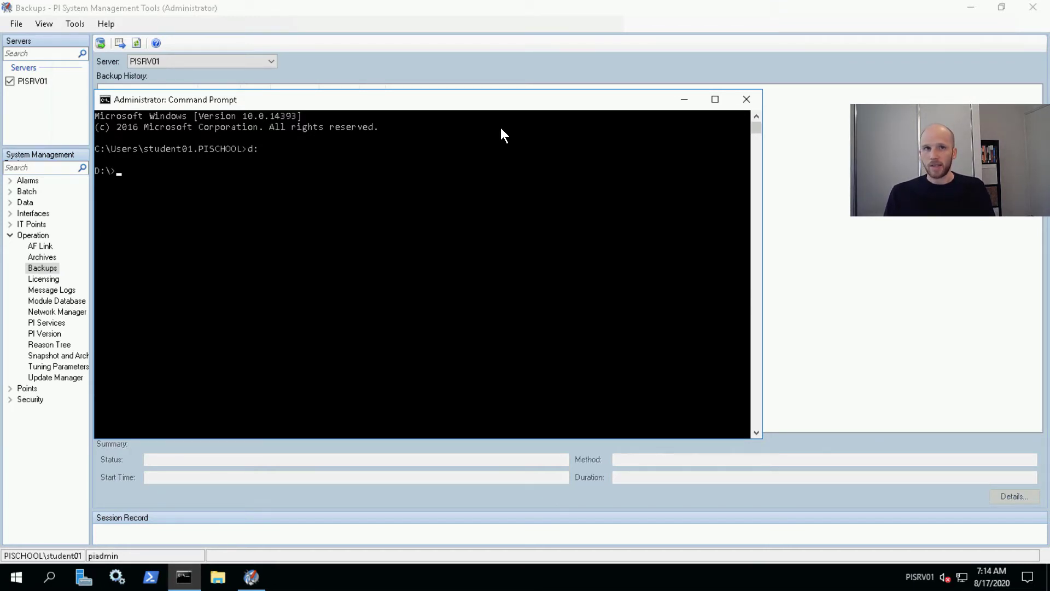
type("cd %")
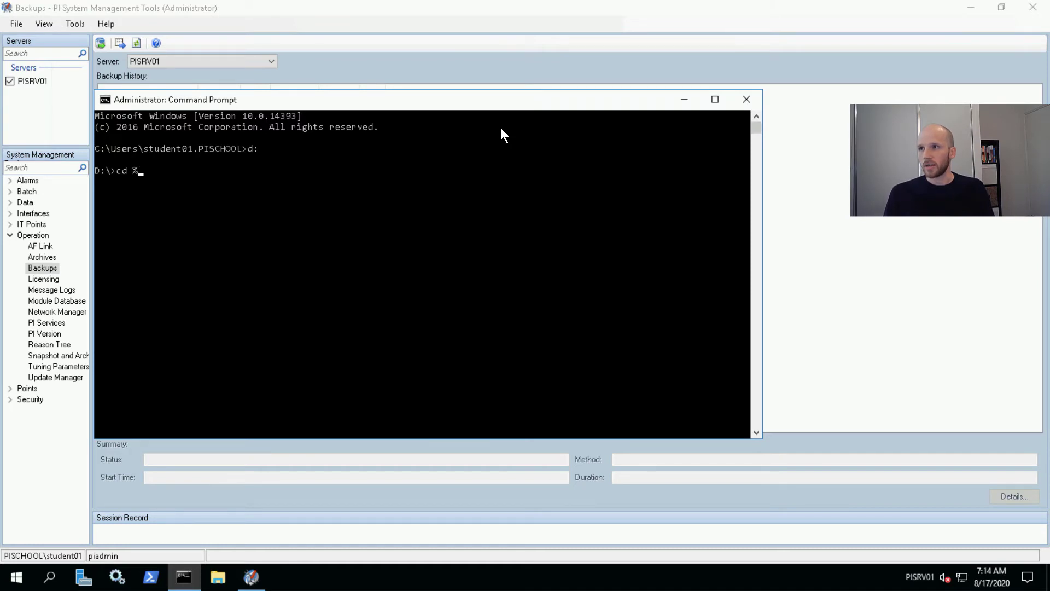
type("piserver%")
key("Return")
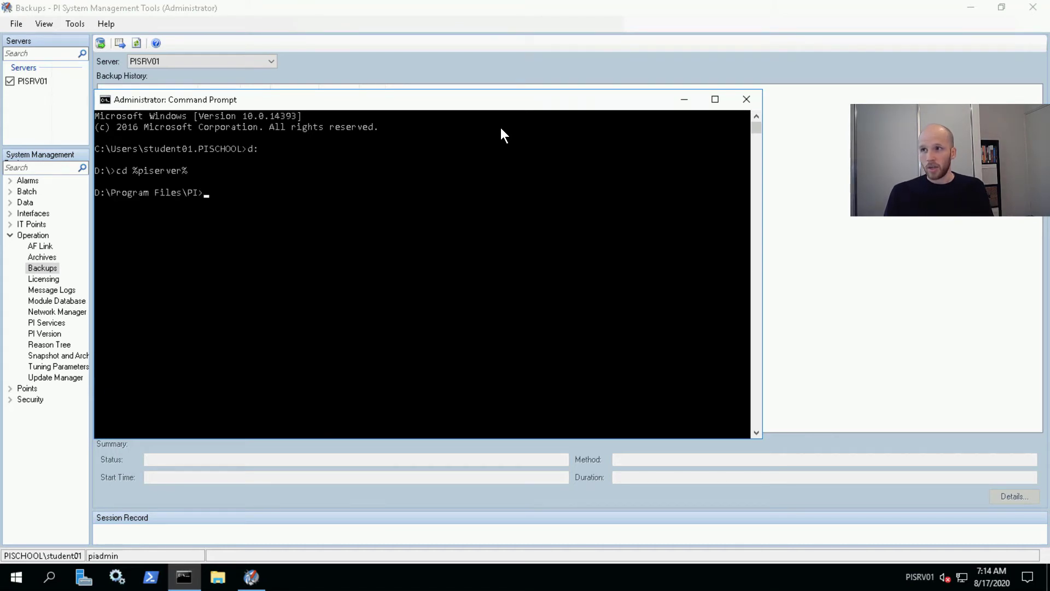
type("dir")
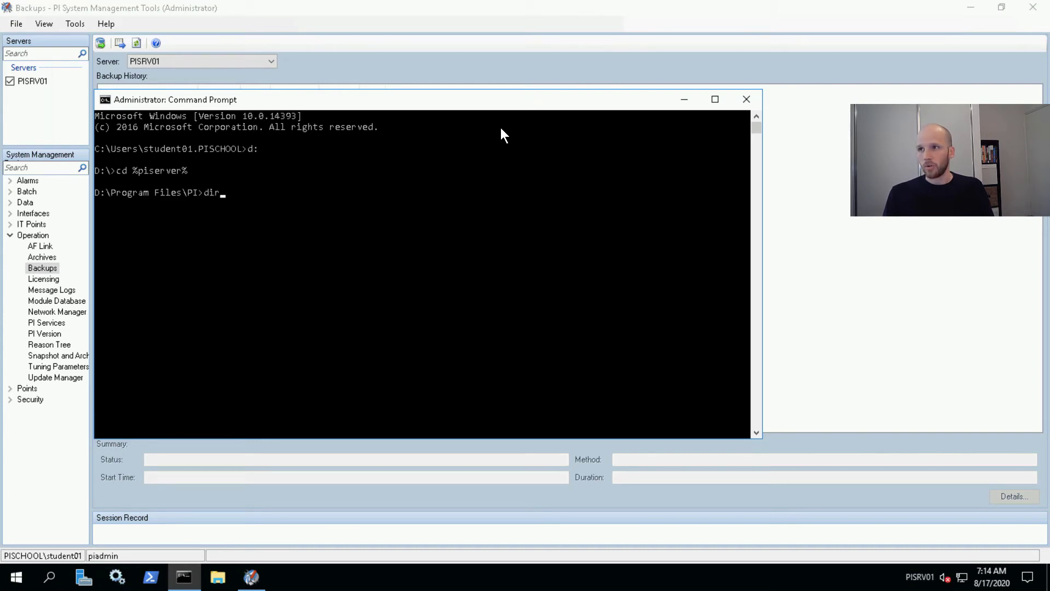
key("Return")
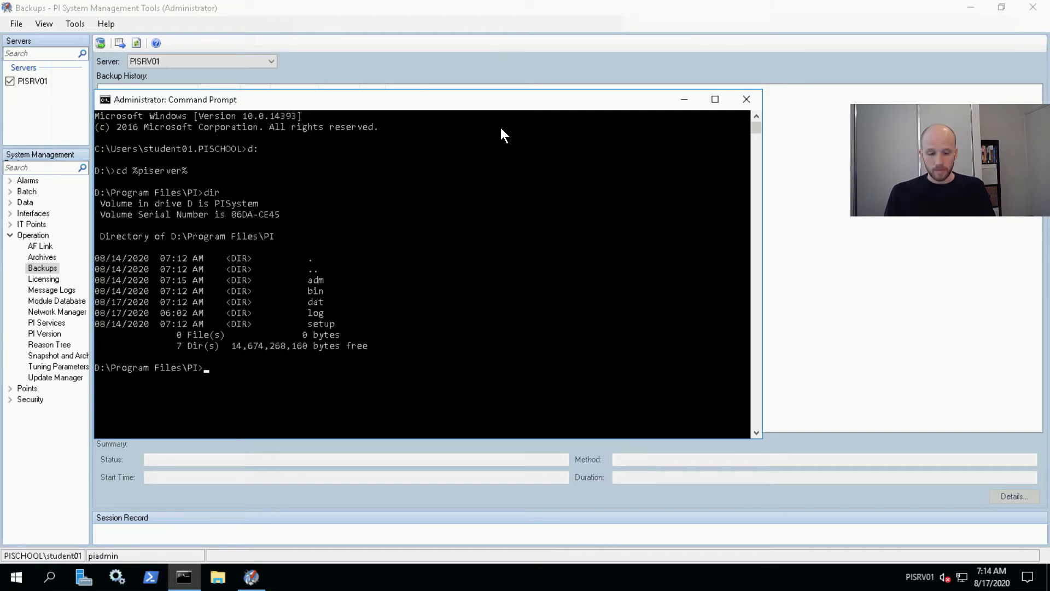
From the adm folder, run pibackup E:\PIBackup -install to create the PI Server Backup task.
type("cd adm")
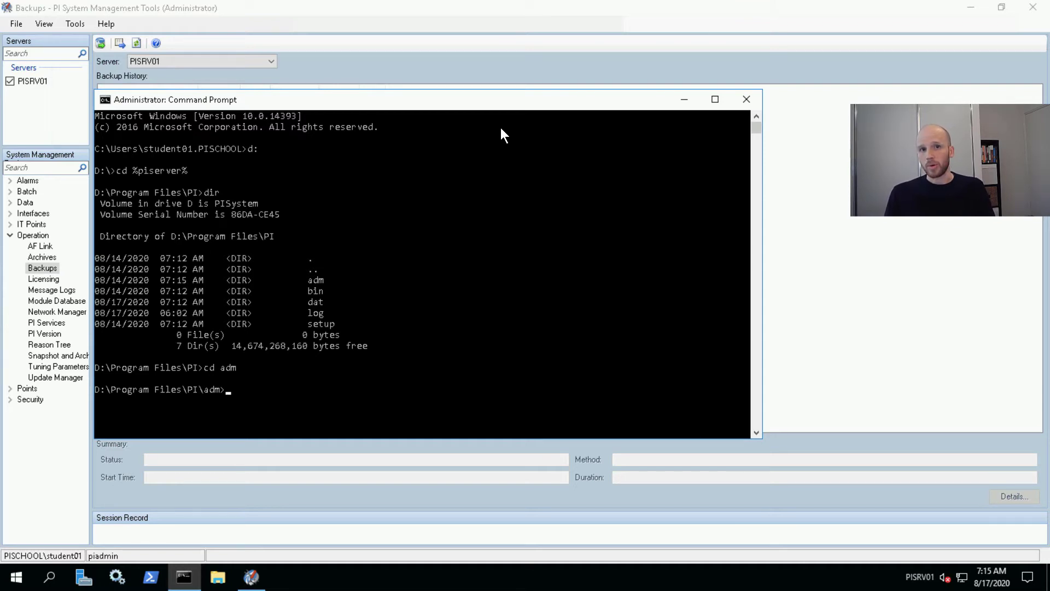
type("pibackup")
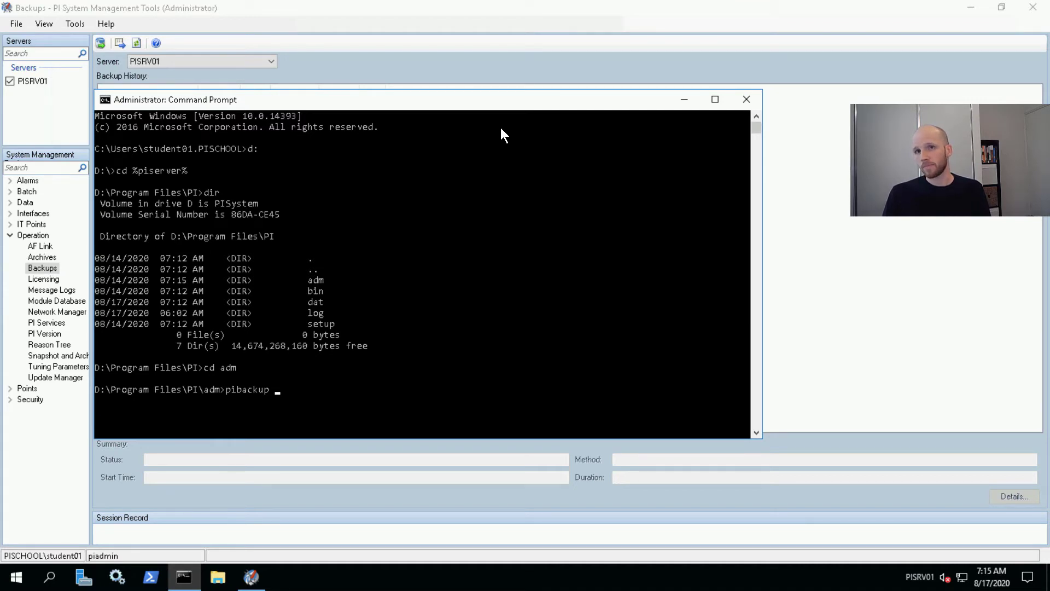
type("E")
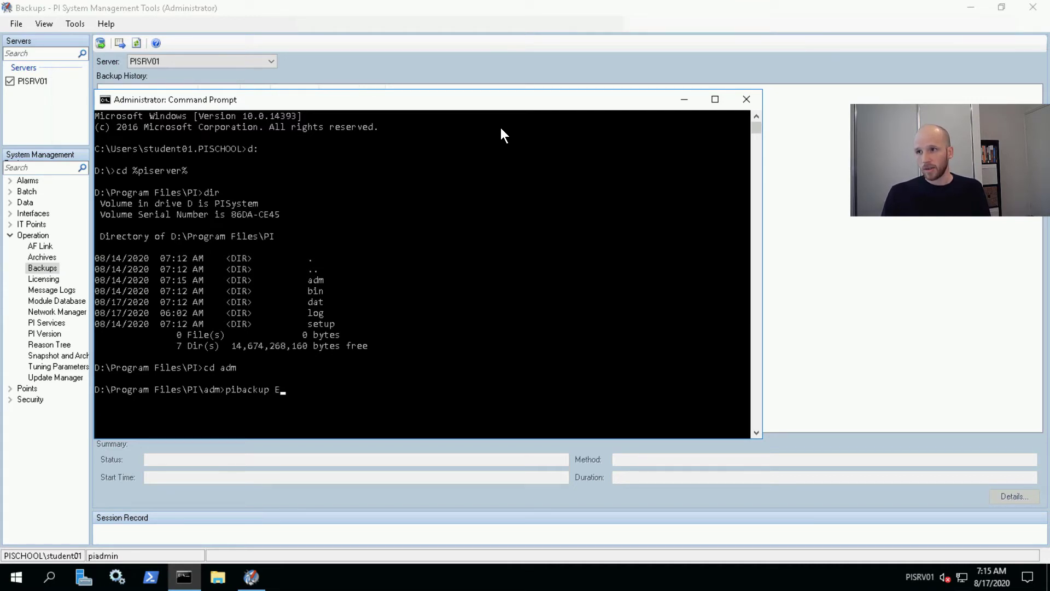
type(":\\PIB")
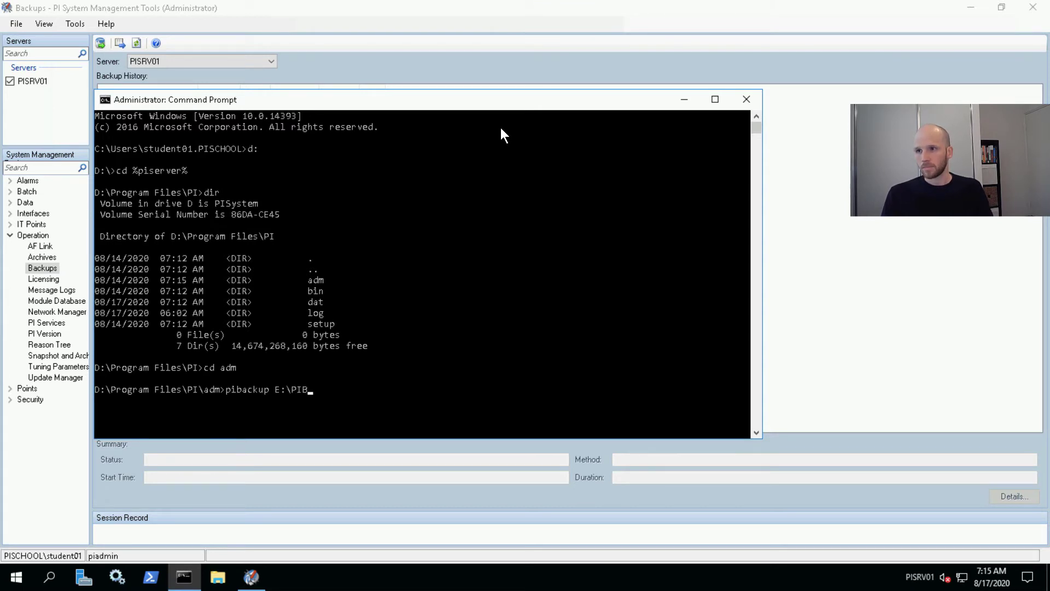
type("ackup -install")
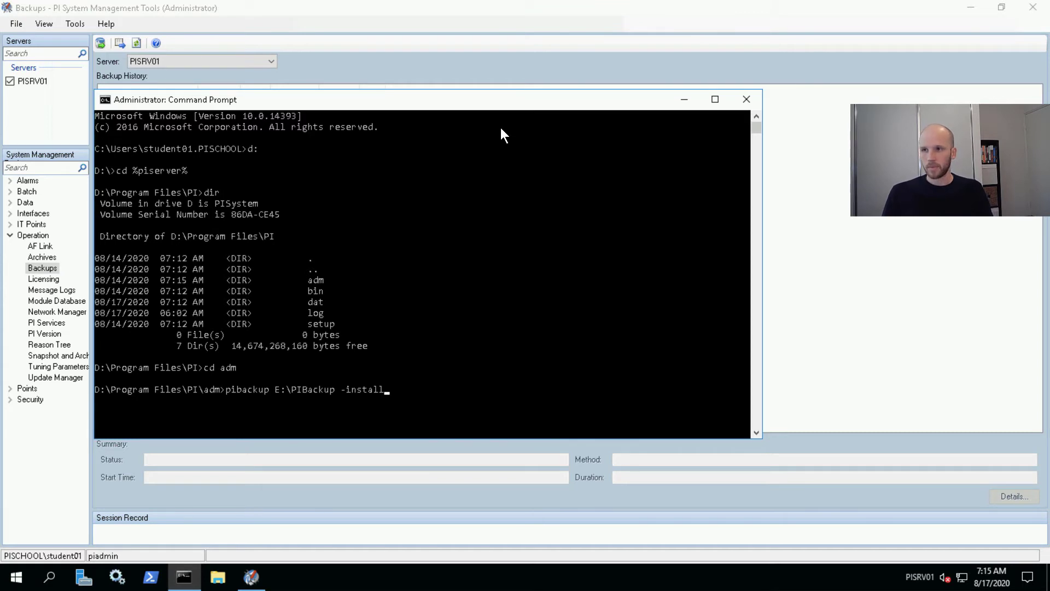
key("Return")
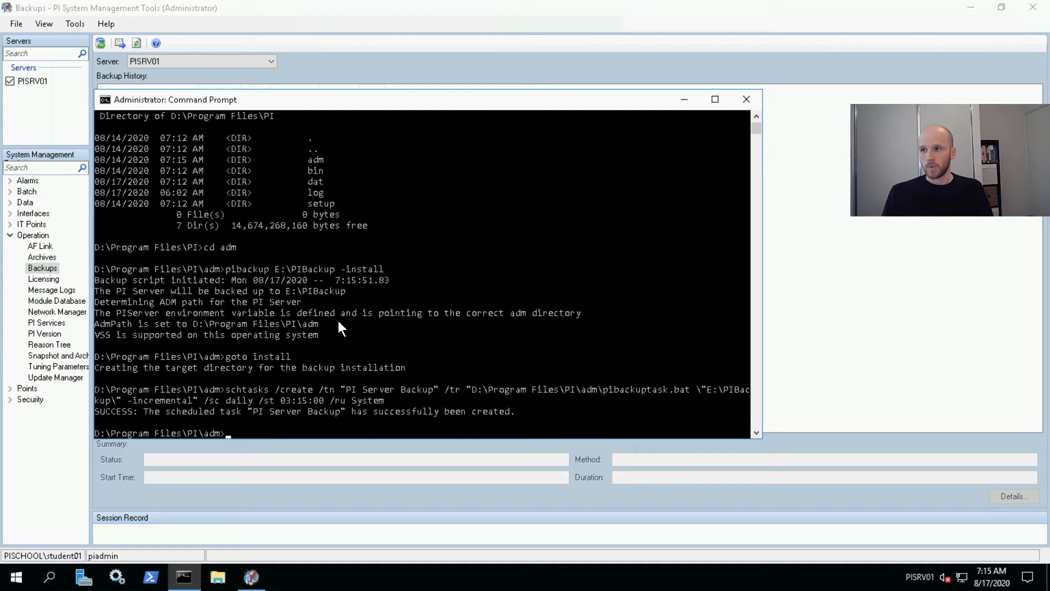
Search the Start menu for 'sched' and launch Task Scheduler.
left_click(16, 579)
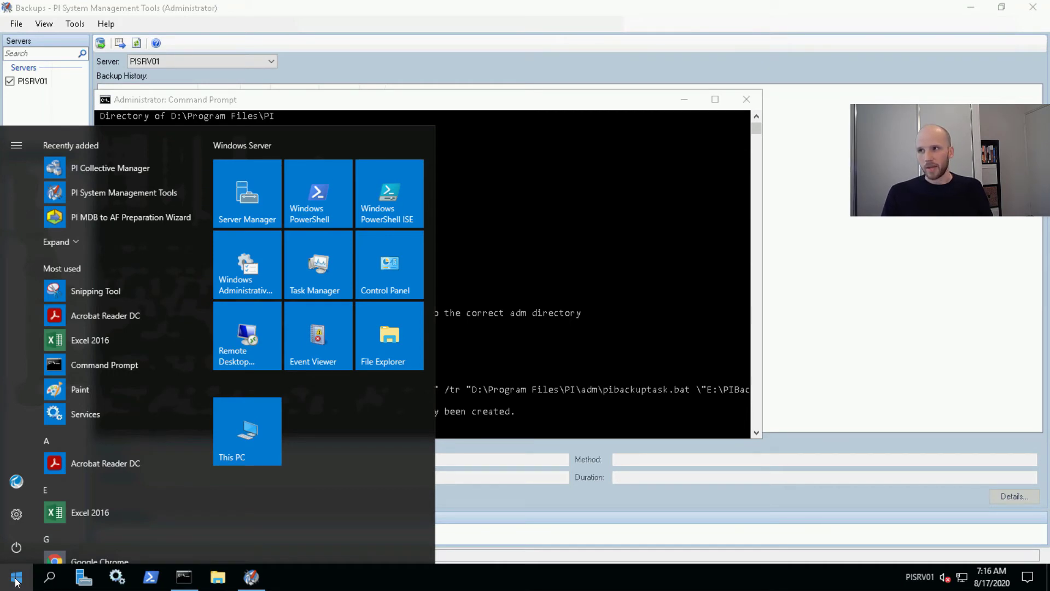
type("sched")
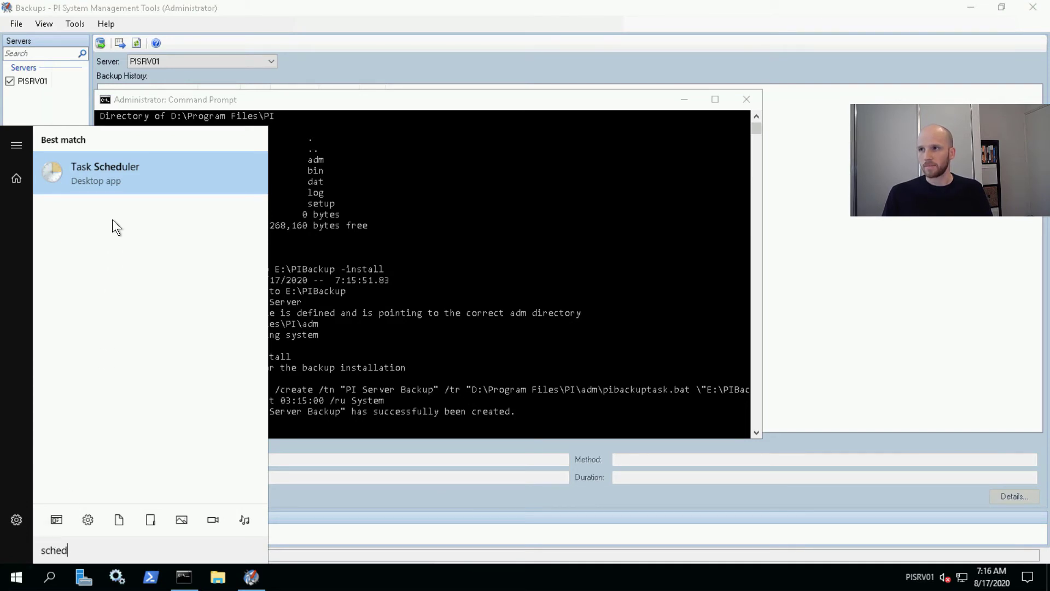
left_click(120, 183)
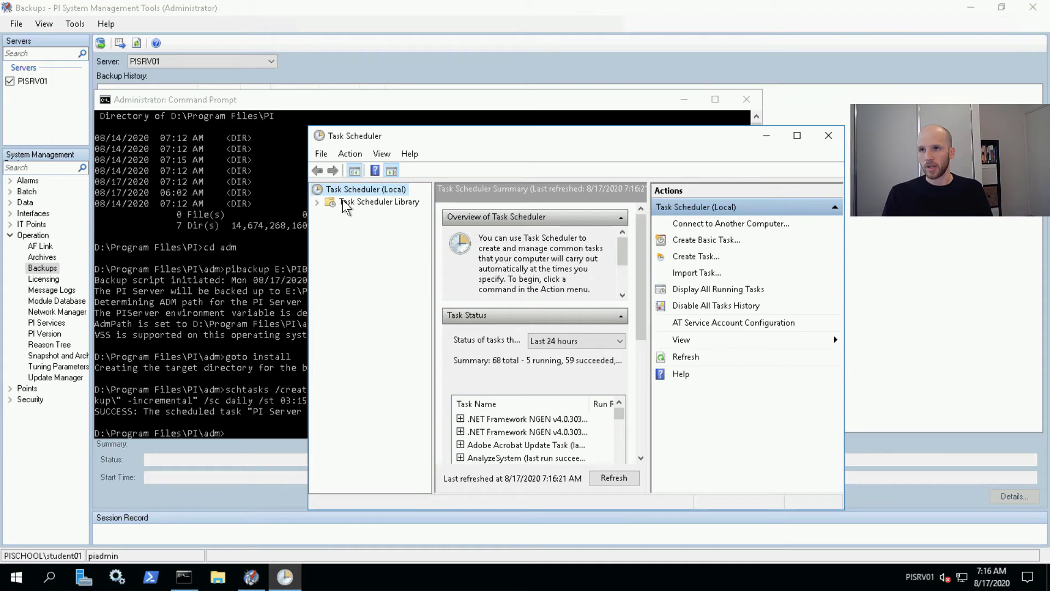
List the Task Scheduler Library with full task names and select PI Server Backup (daily 3:15 AM).
left_click(343, 202)
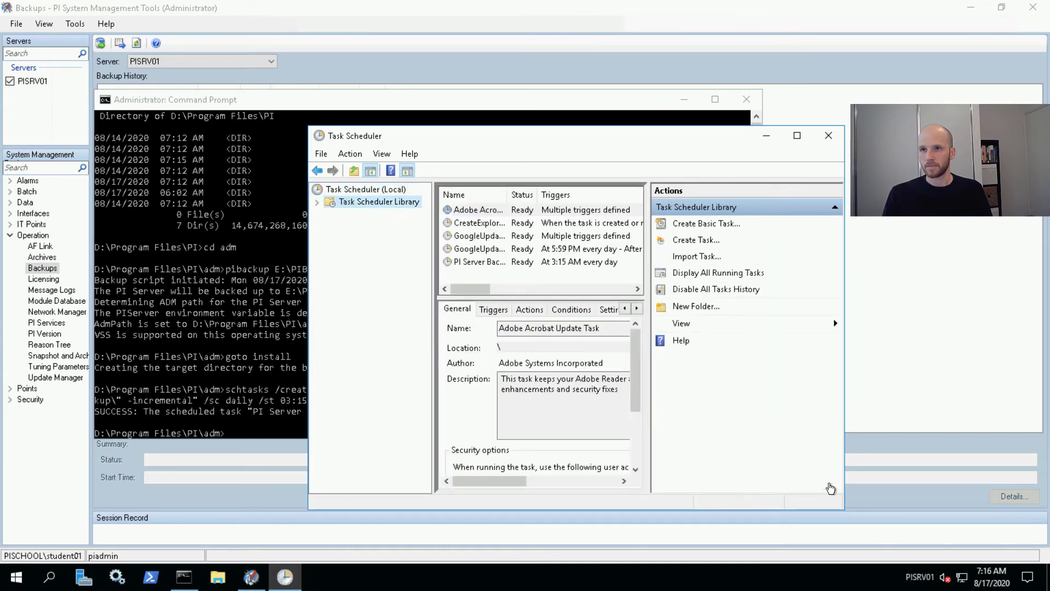
left_click_drag(846, 513, 995, 542)
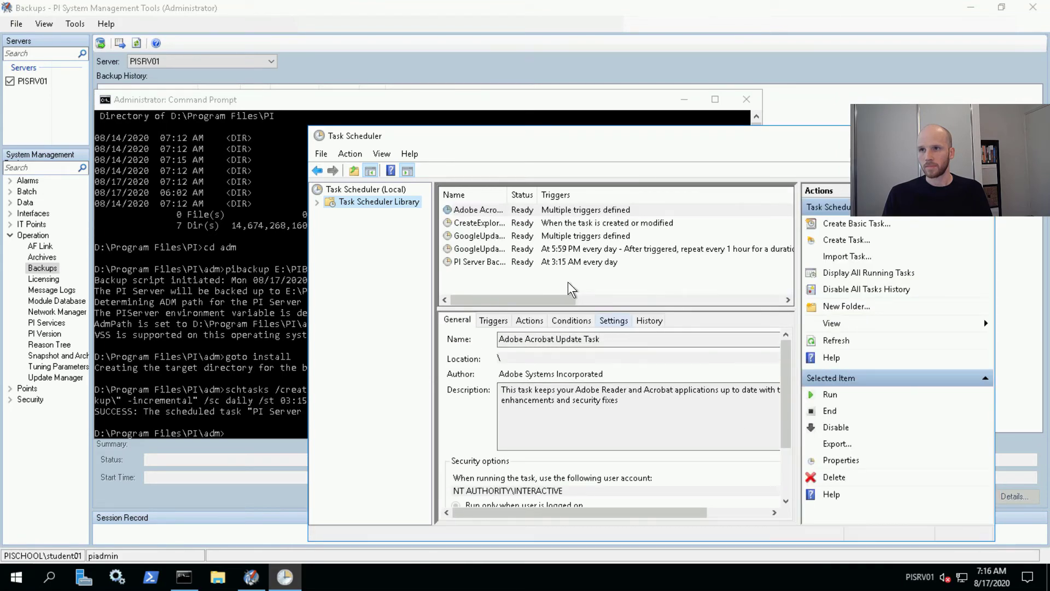
left_click(515, 263)
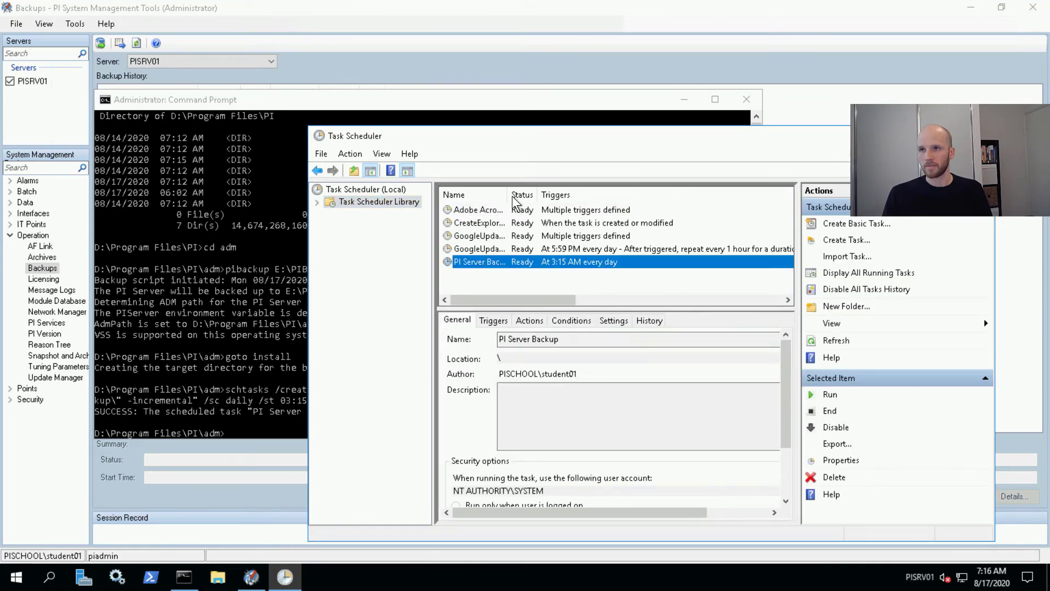
left_click_drag(511, 192, 566, 191)
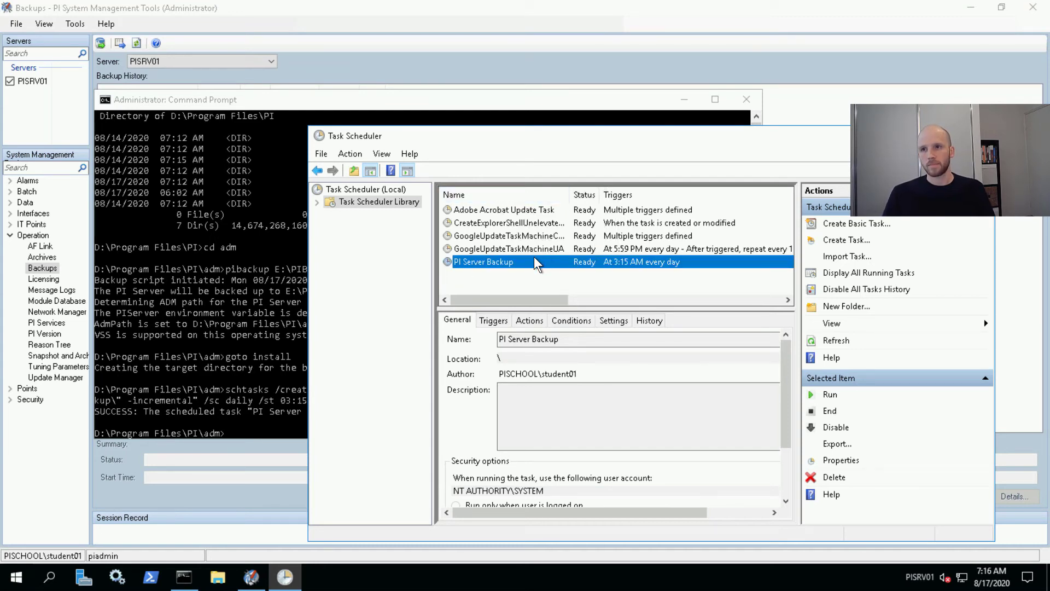
right_click(698, 267)
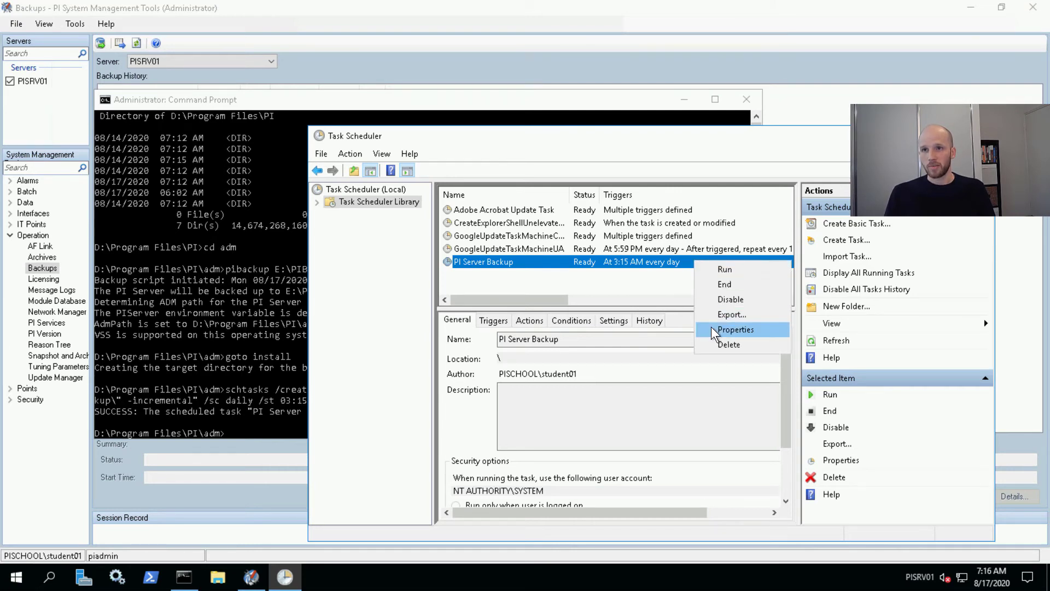
left_click(648, 274)
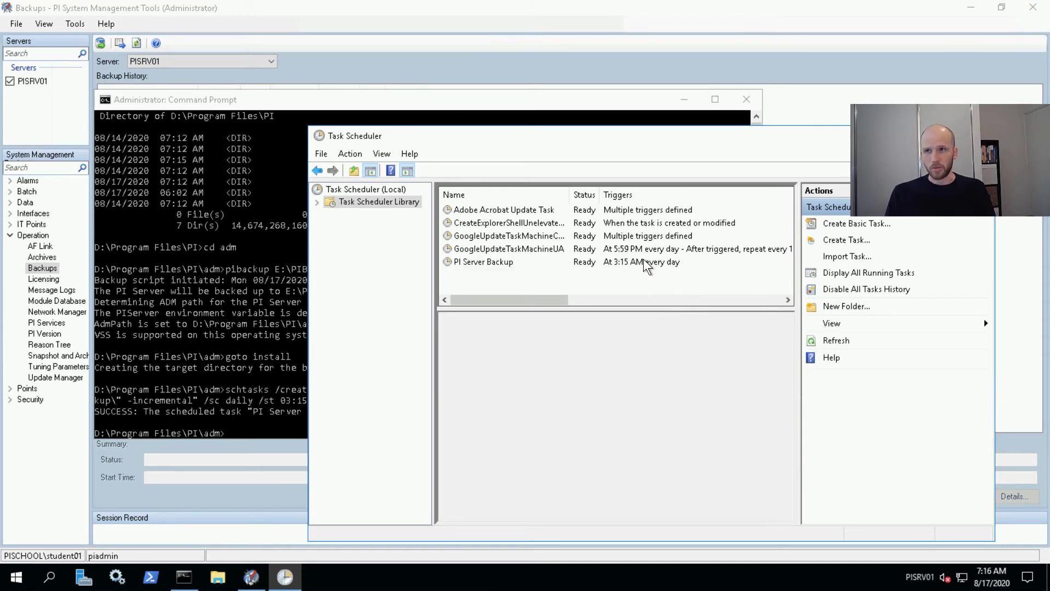
left_click(647, 265)
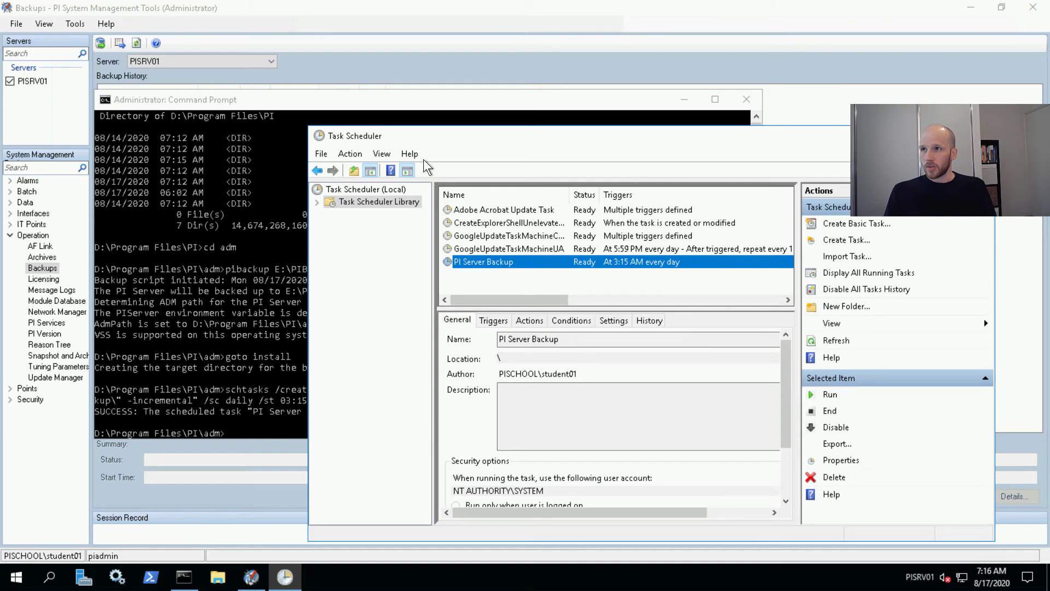
Run the PI Server Backup task manually and widen the Status column to confirm Running.
left_click(353, 7)
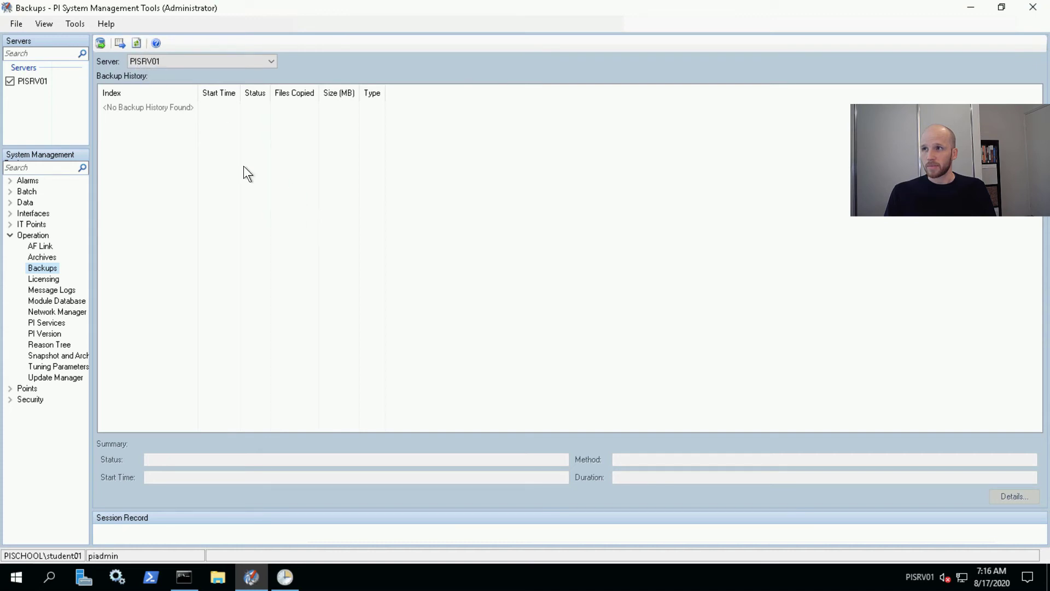
left_click(286, 581)
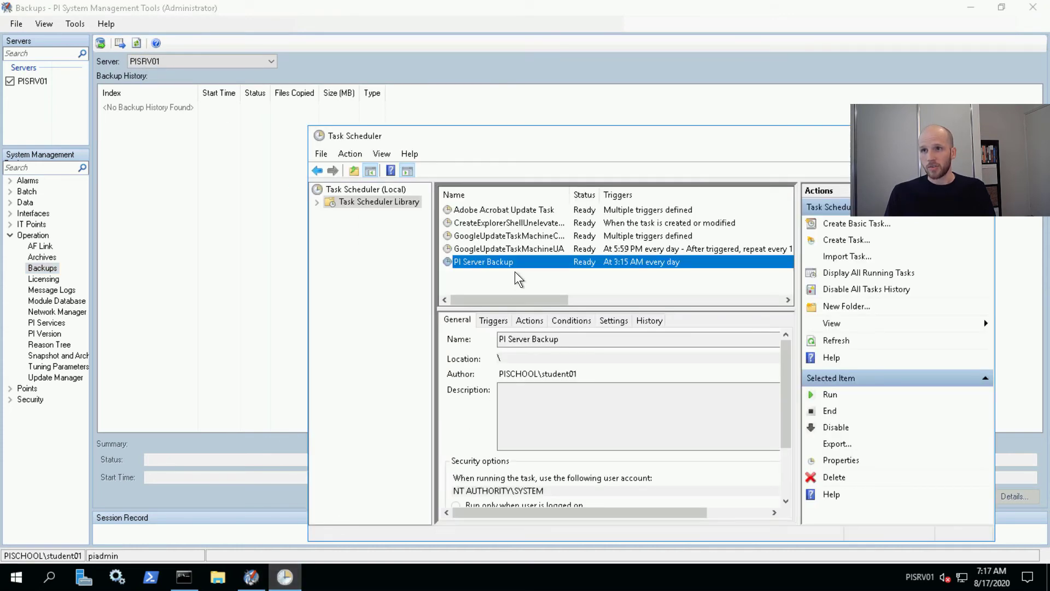
right_click(525, 265)
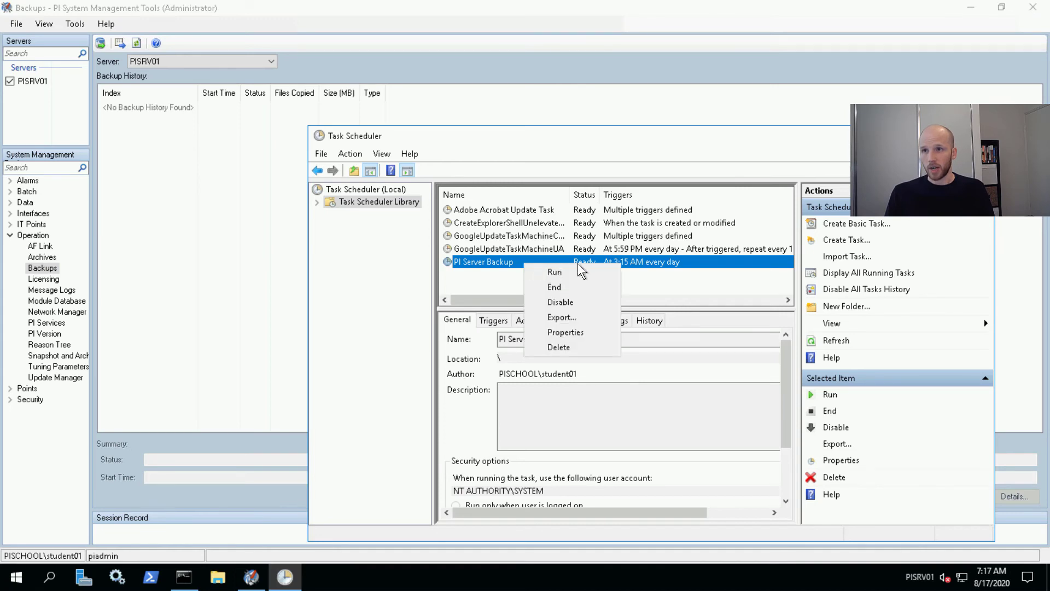
left_click(591, 274)
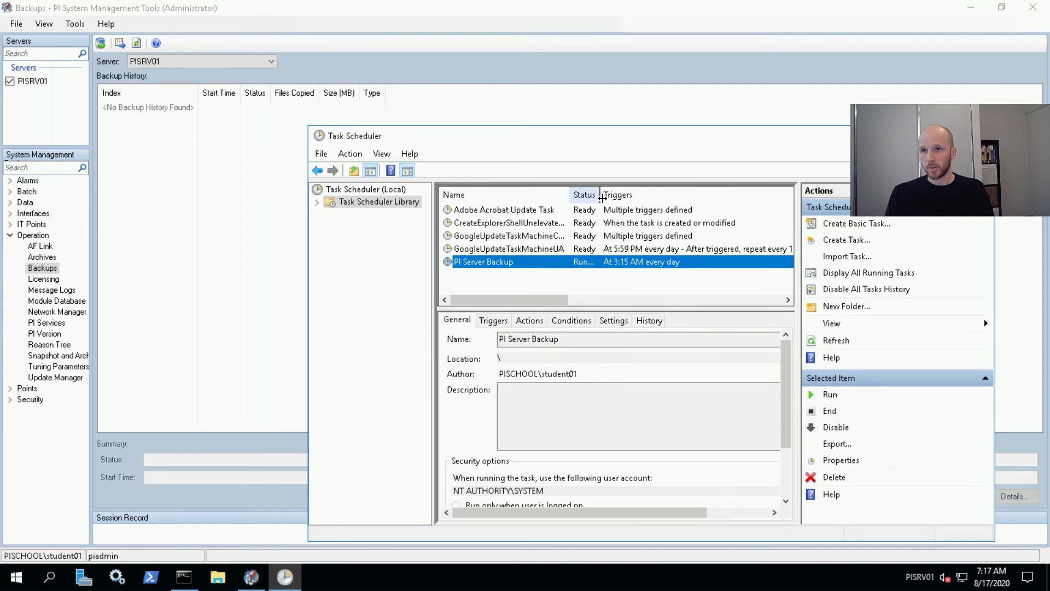
left_click_drag(600, 196, 619, 196)
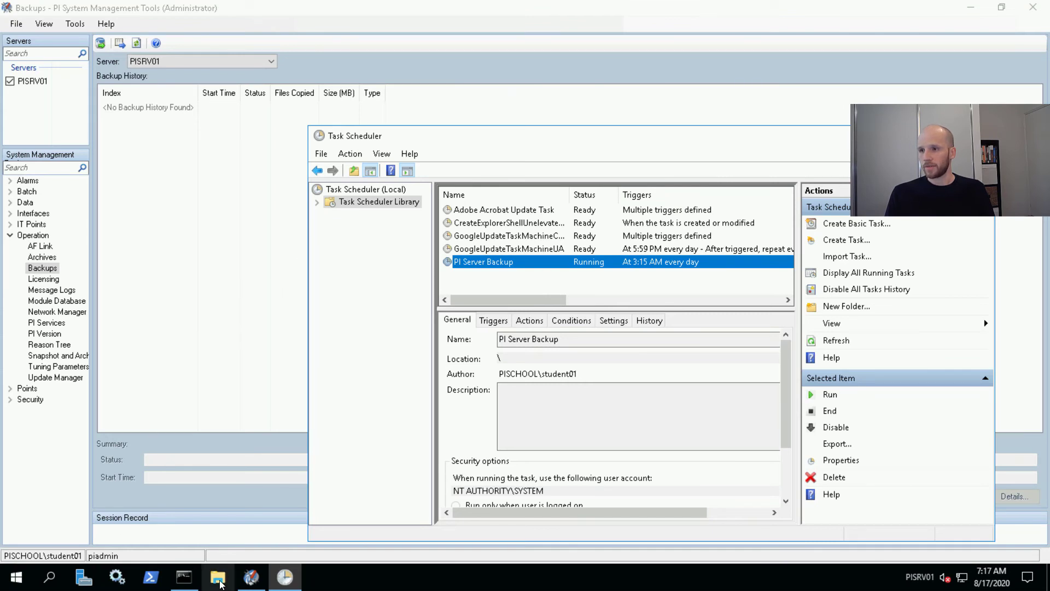
Browse to E:\PIBackup, inspect its adm and arc folders, then return to PIBackup.
left_click(219, 581)
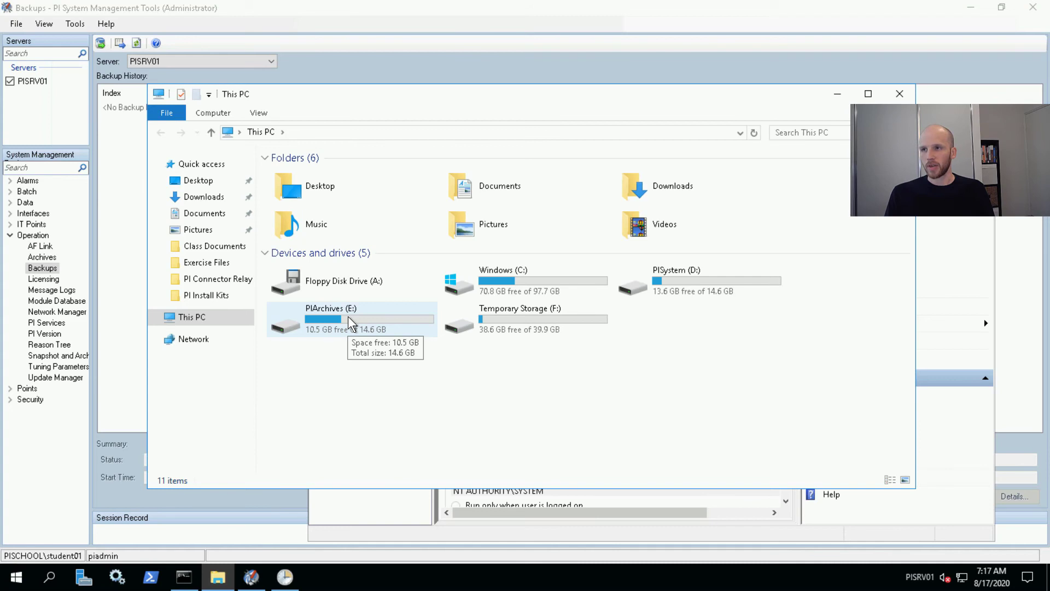
double_click(350, 324)
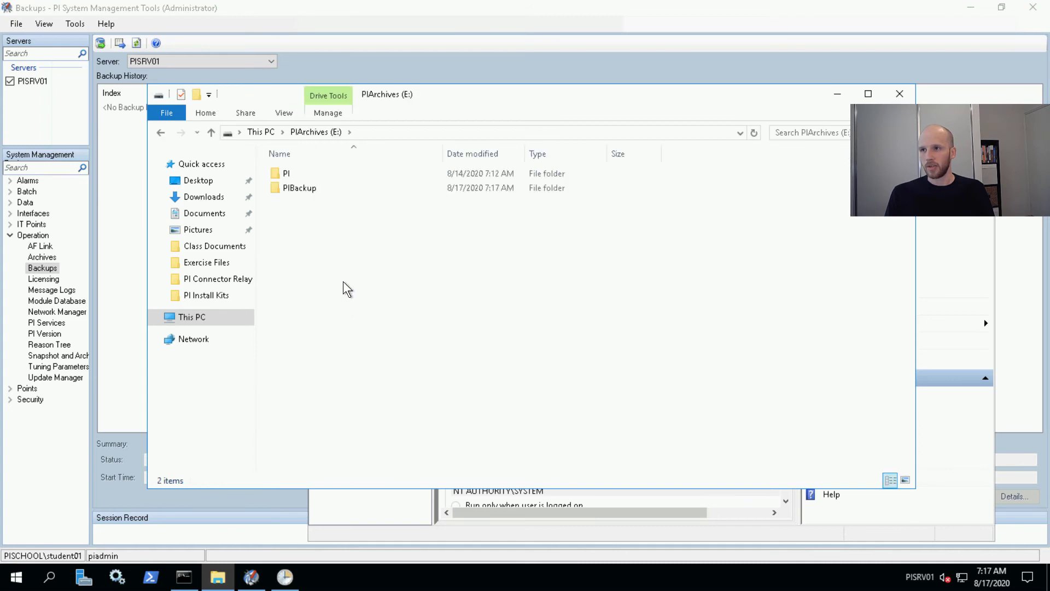
double_click(330, 189)
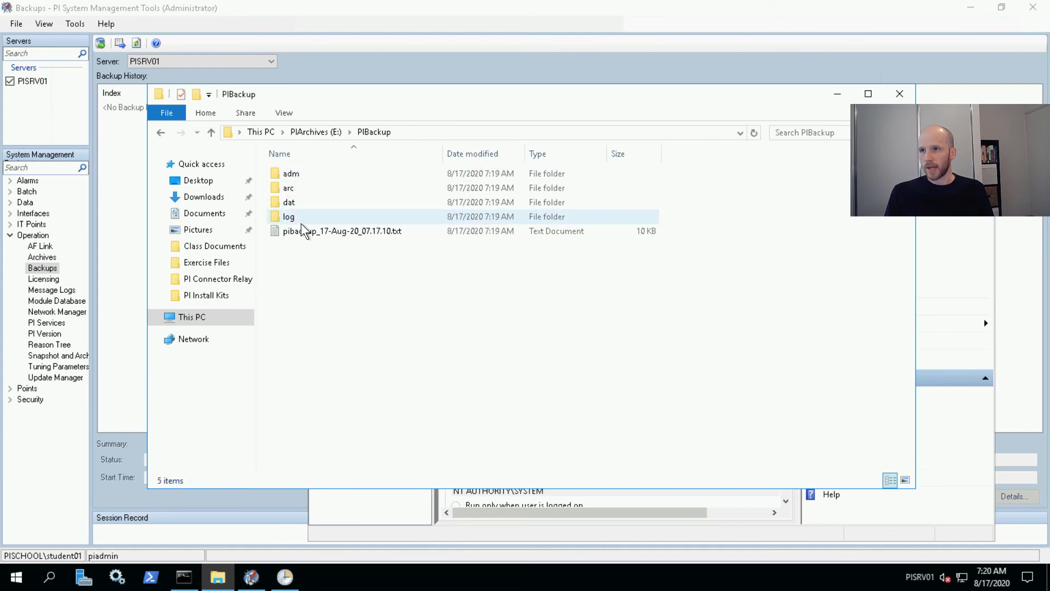
left_click(304, 175)
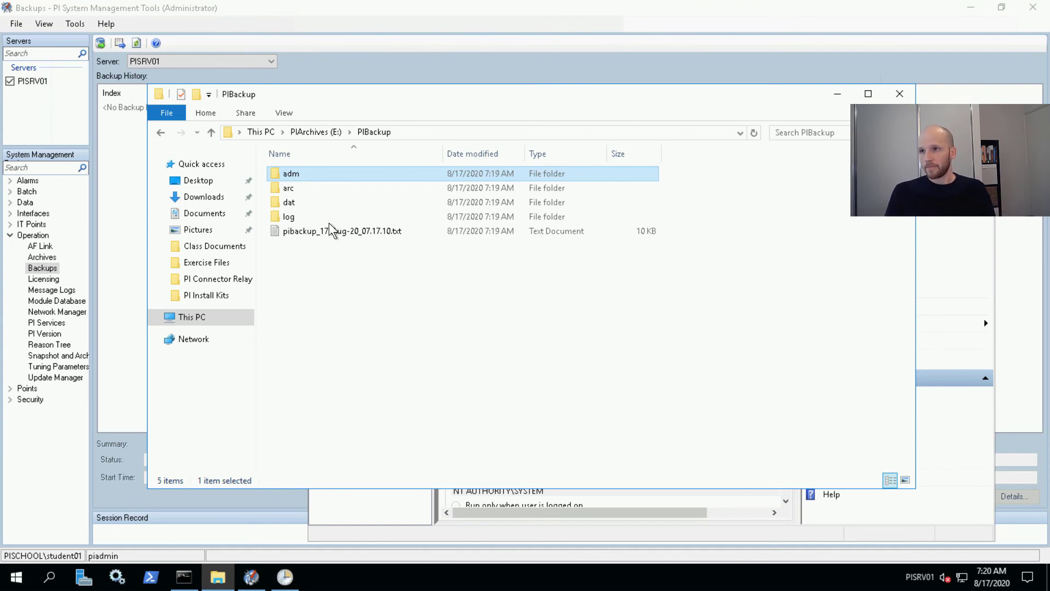
double_click(313, 189)
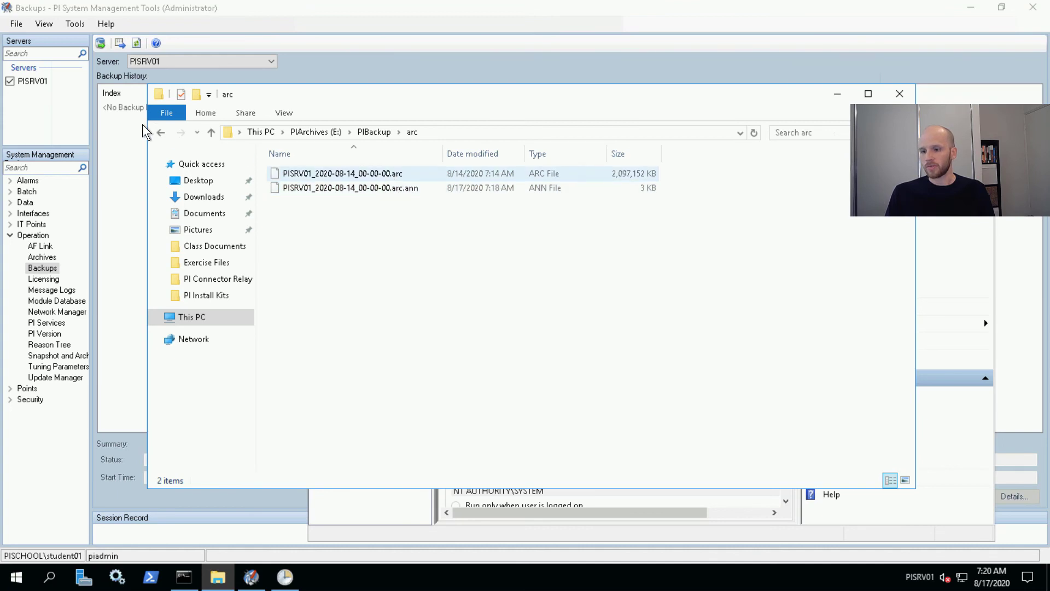
left_click(162, 132)
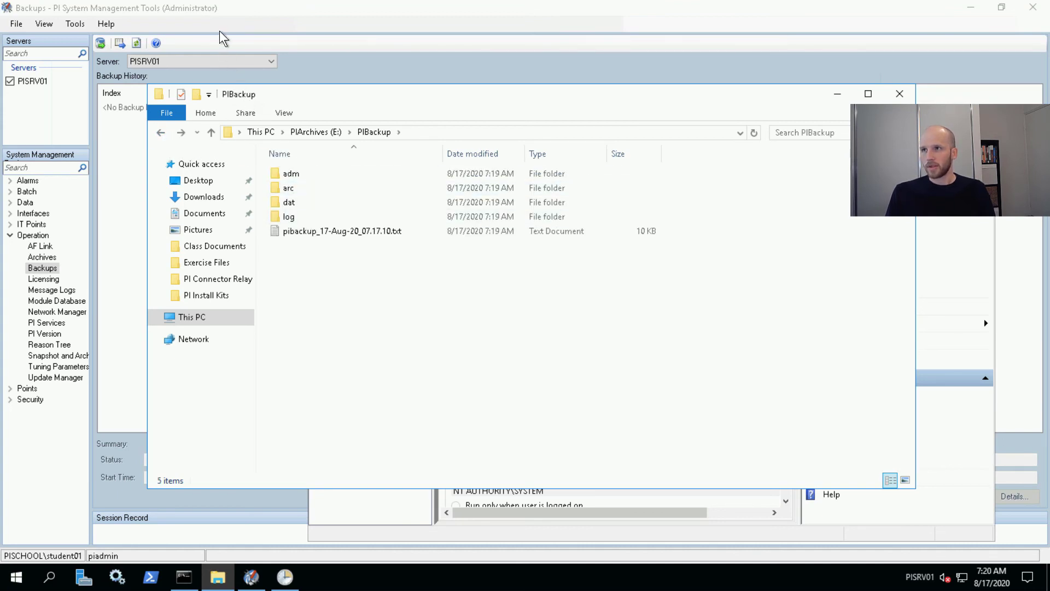
Refresh PI SMT's Backup History to show the successful incremental backup: 39 files, 2048 MB.
left_click(209, 8)
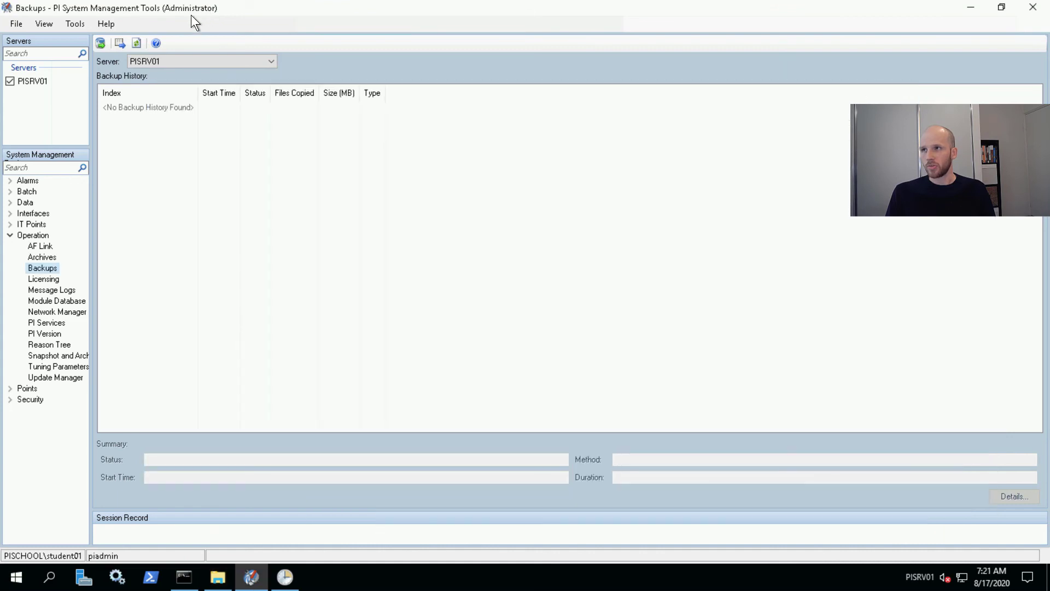
left_click(137, 43)
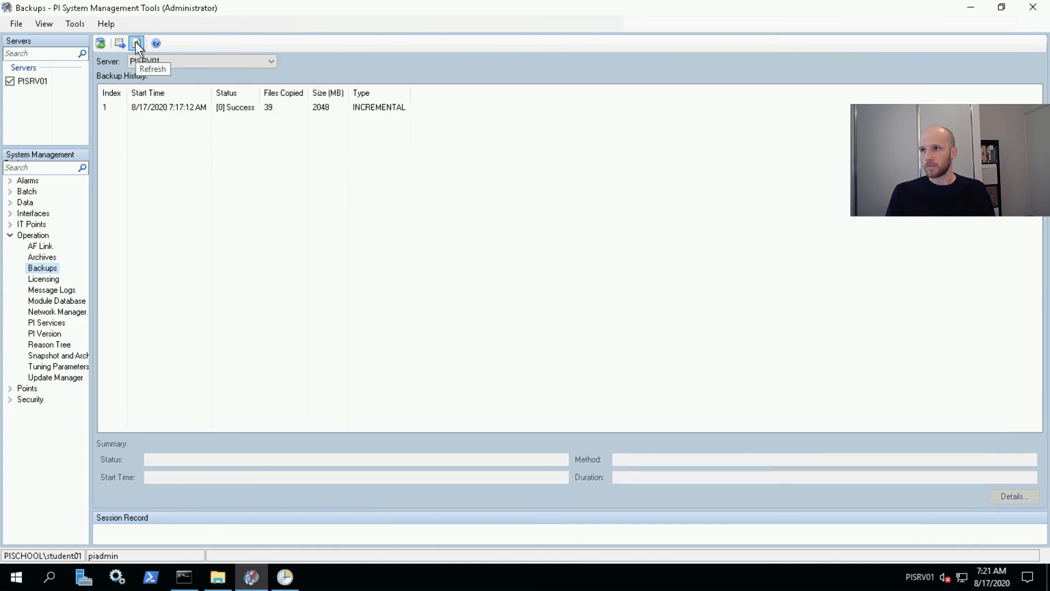